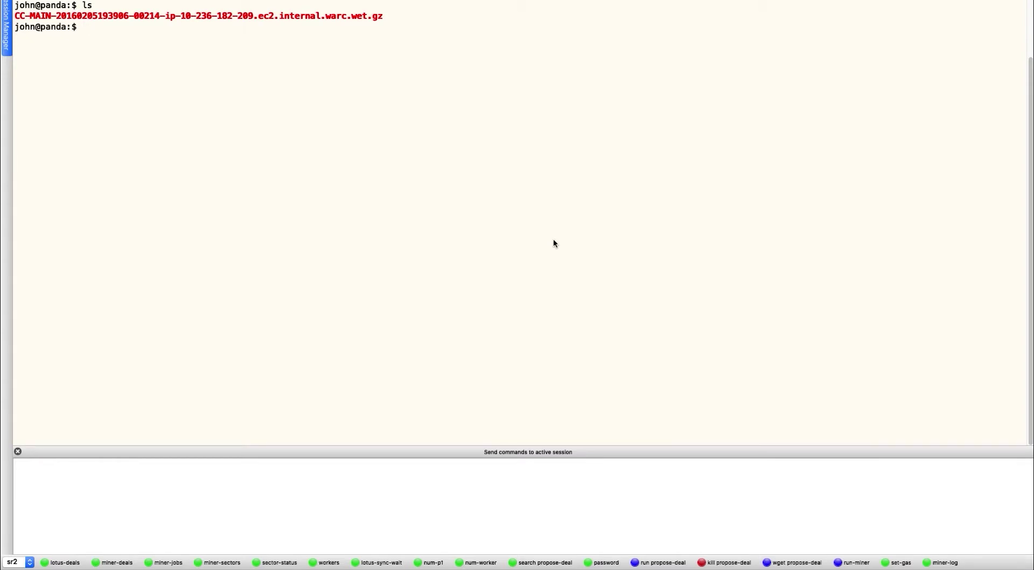
text(mv)
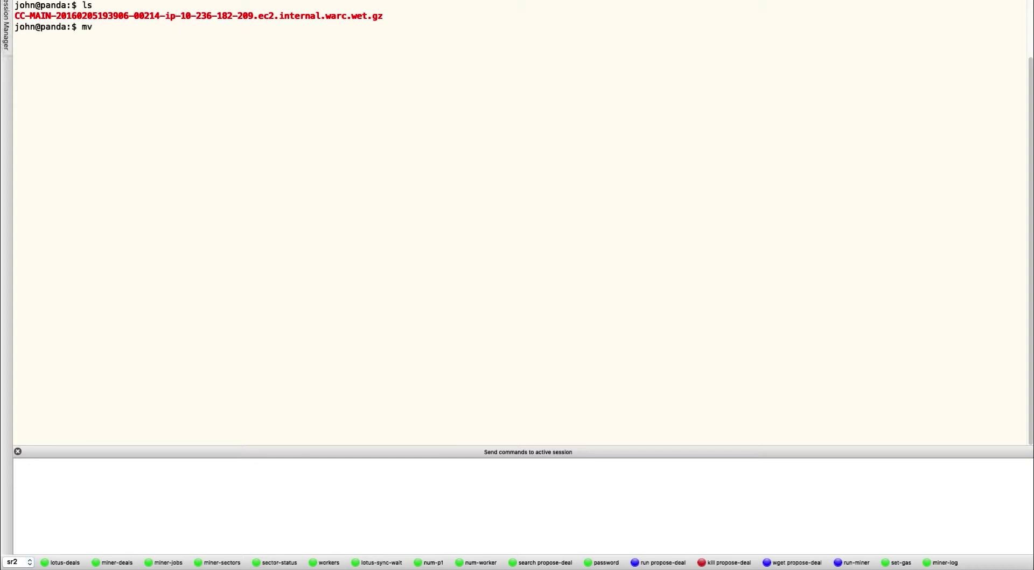
click(799, 261)
text(CC-MAIN-20160205193906-00214-ip-10-236-182-209.ec2.internal.warc.wet.gz )
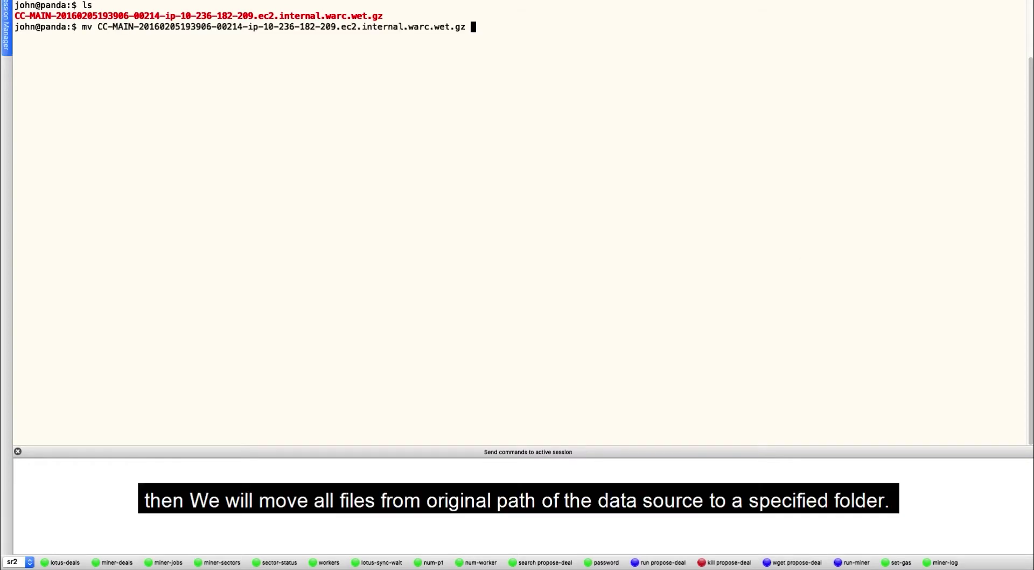
text(CC)
key(Tab)
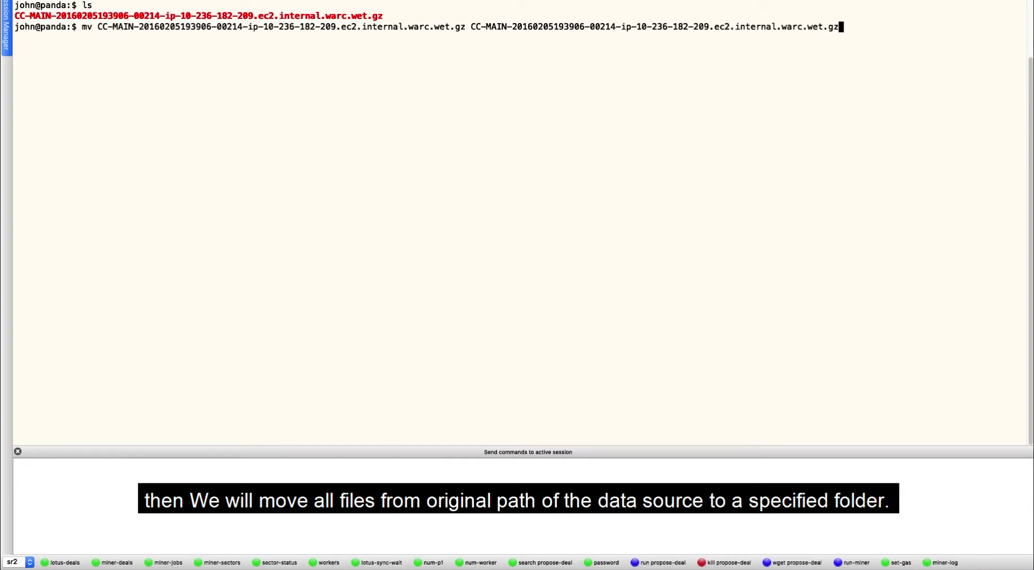
text(_4217)
text(6490)
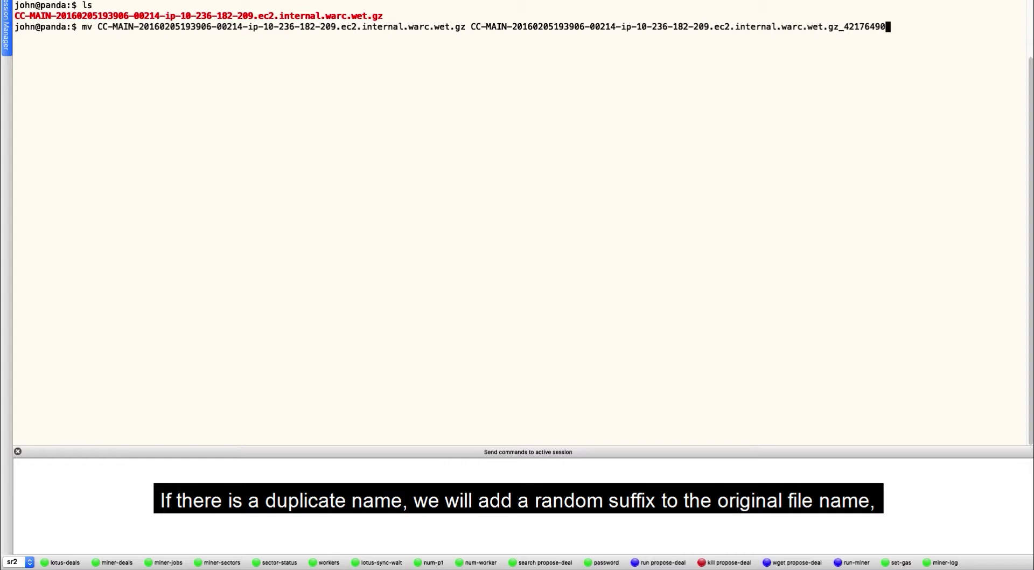
key(Return)
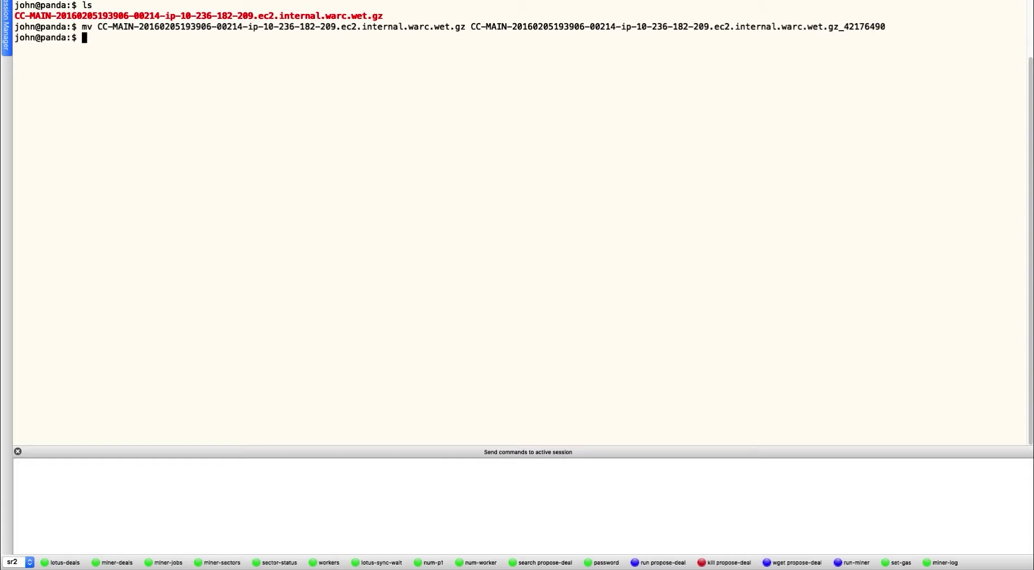
drag(464, 28, 97, 28)
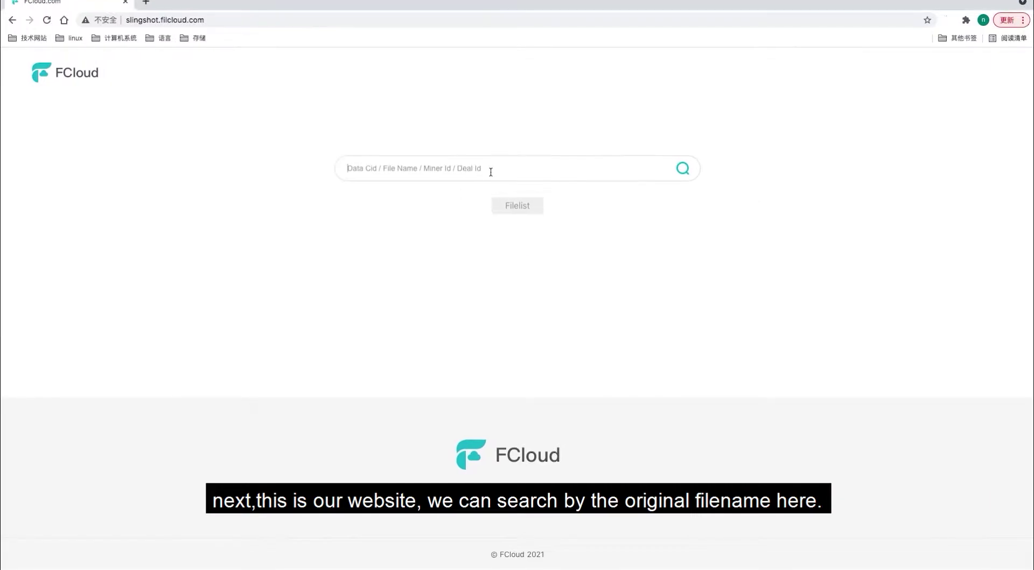
Search FCloud for the original CC-MAIN warc.wet.gz file name
key(ctrl+v)
key(Return)
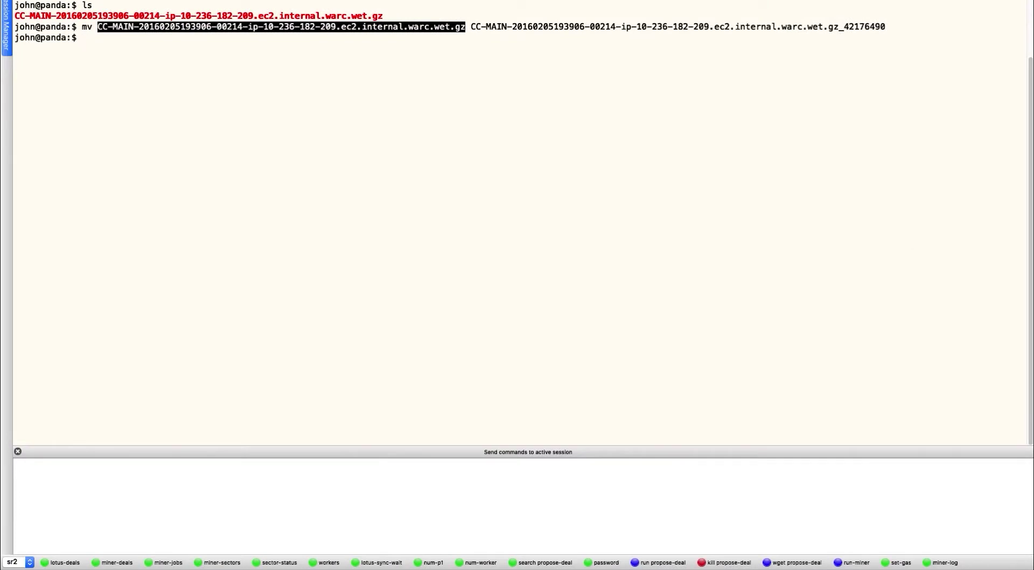
Pack the renamed _42176490 file into commoncrawl_random-nu.tar and list files to confirm it
click(588, 302)
text(ta)
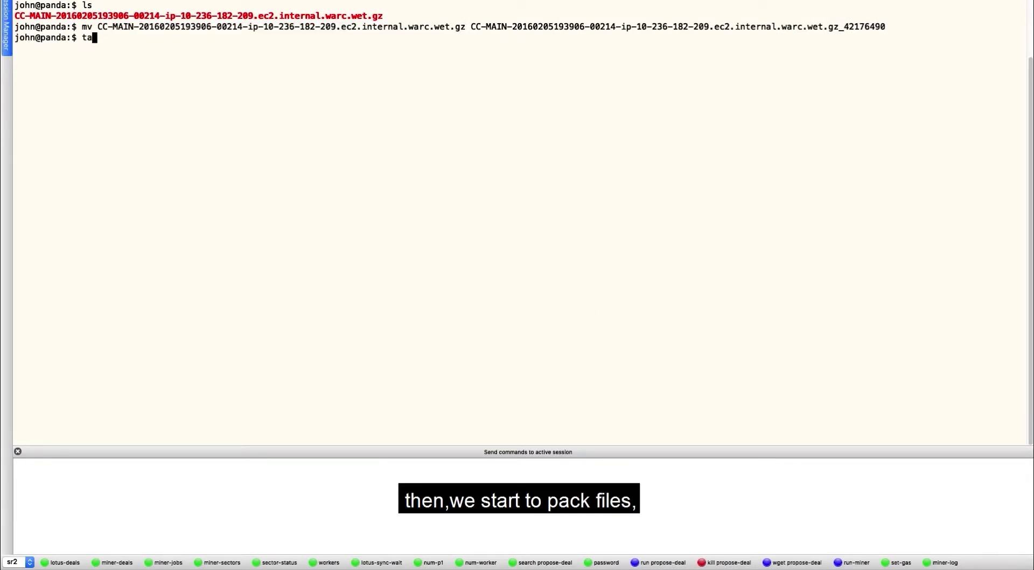
text(r -cv)
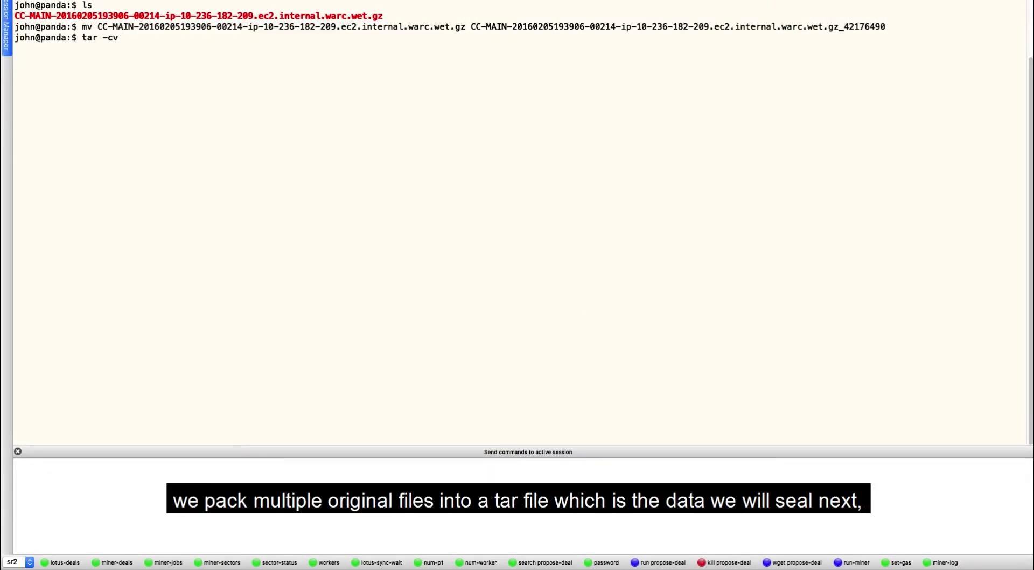
text(f common)
text(crawl_random)
text(-nu)
text(.tar CC)
key(Tab)
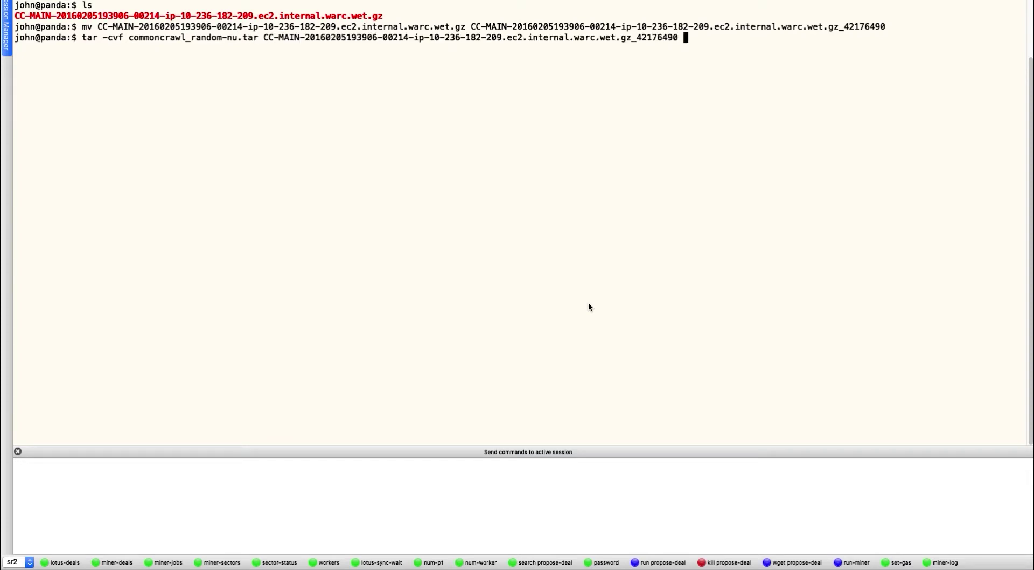
key(Return)
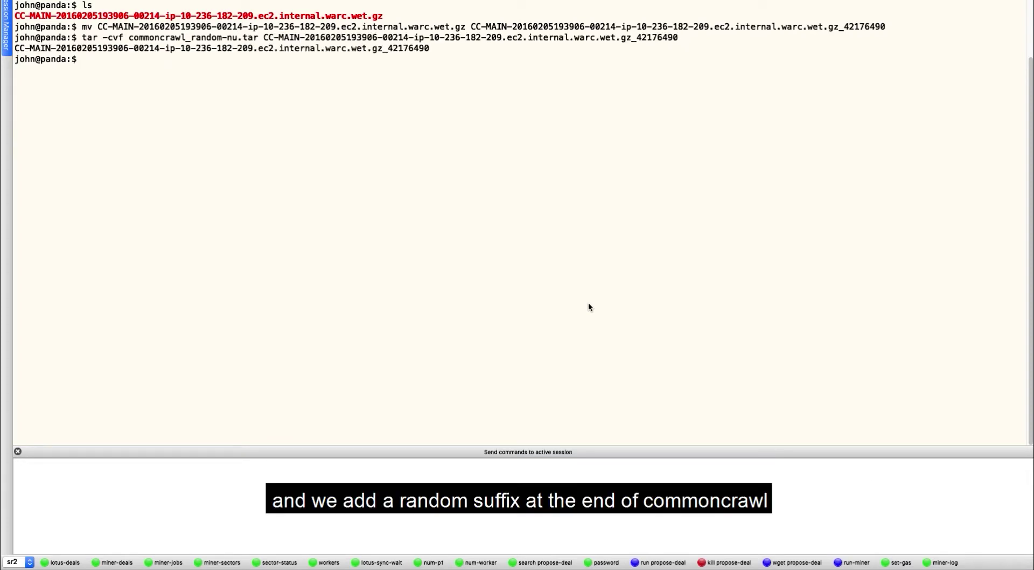
text(ls)
key(Return)
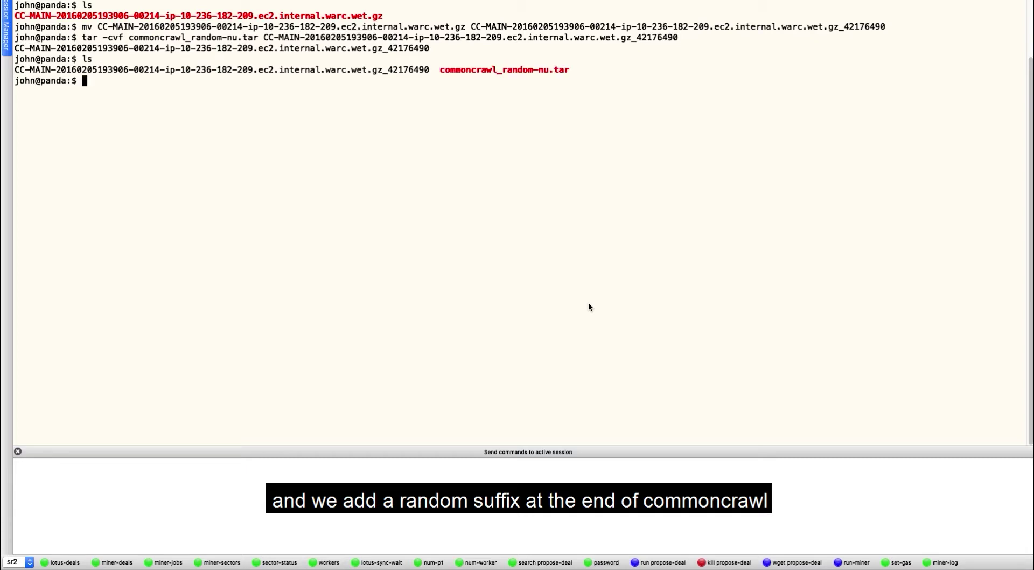
drag(440, 69, 570, 70)
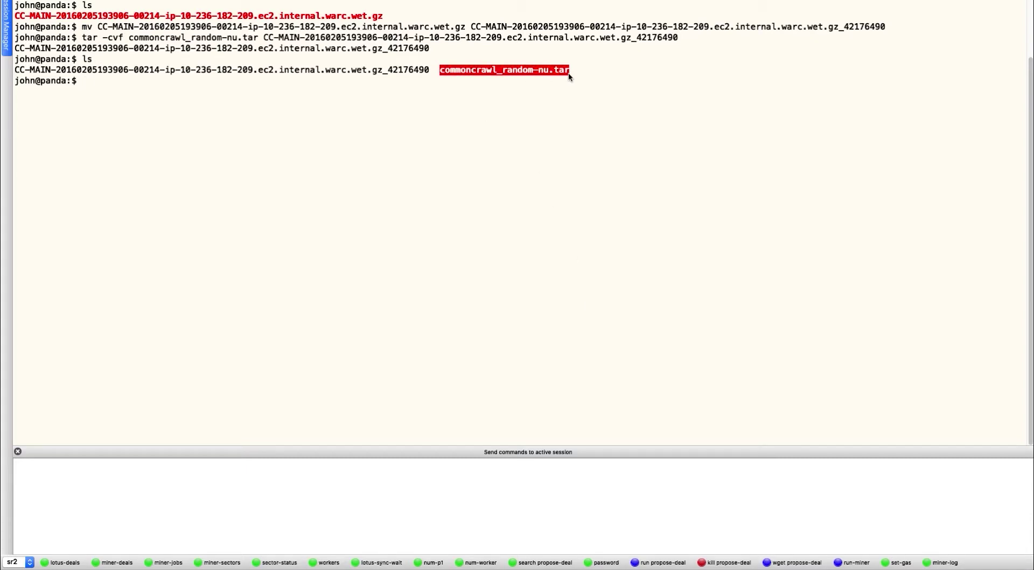
click(602, 109)
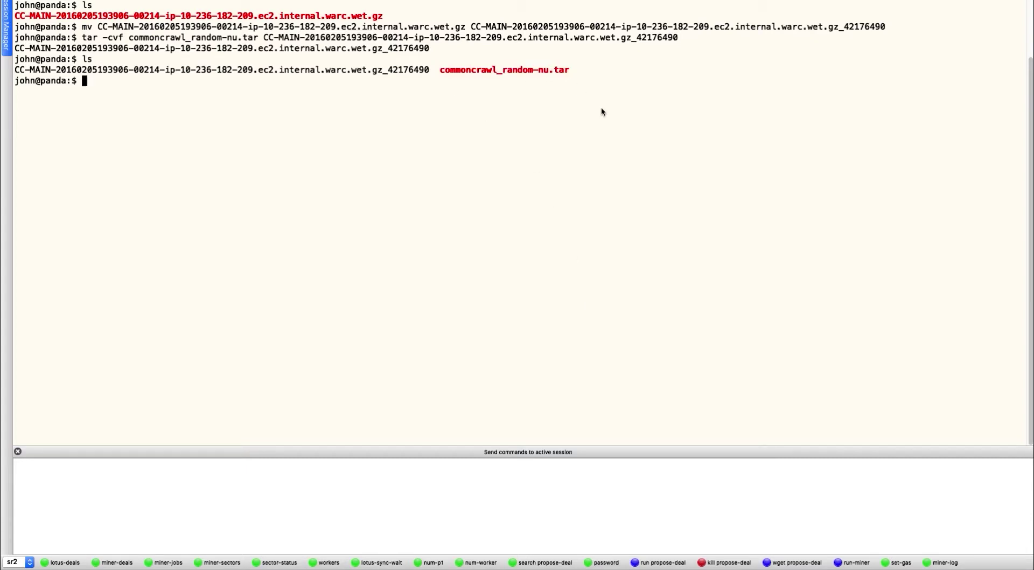
Move into ../retrieve-demo/ and list its contents, confirming it is empty
text(cd .)
text(./re)
key(Tab)
key(Return)
text(ls)
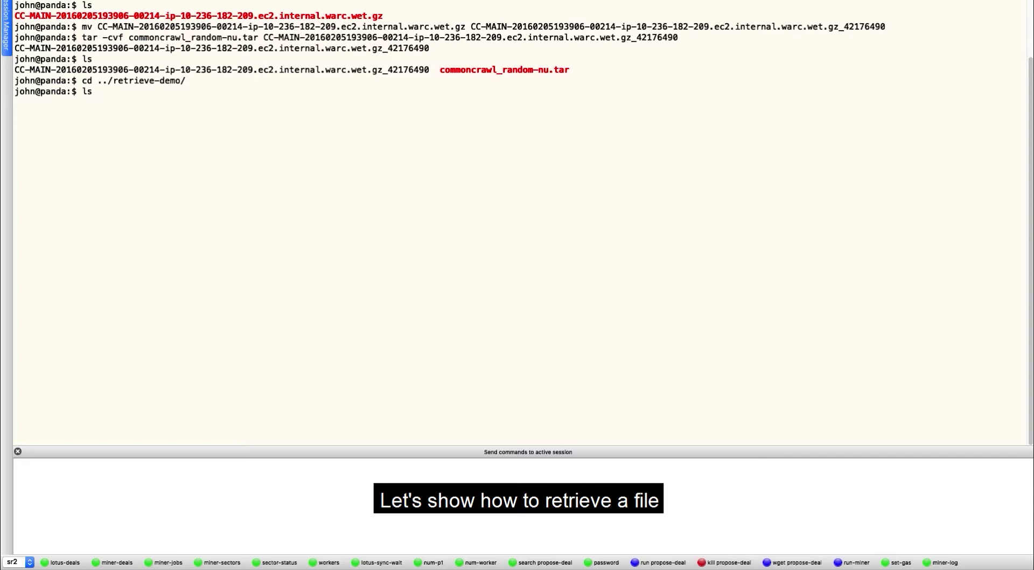
key(Return)
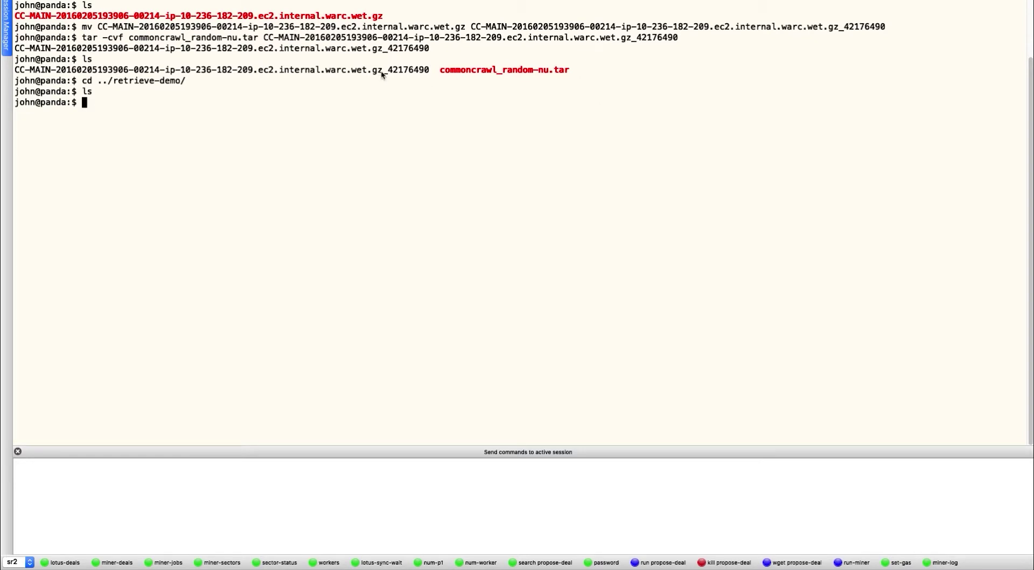
drag(378, 71, 215, 80)
click(411, 112)
View the file's deal details in FCloud, noting its DataCid and miner f0133957
key(ctrl+Right)
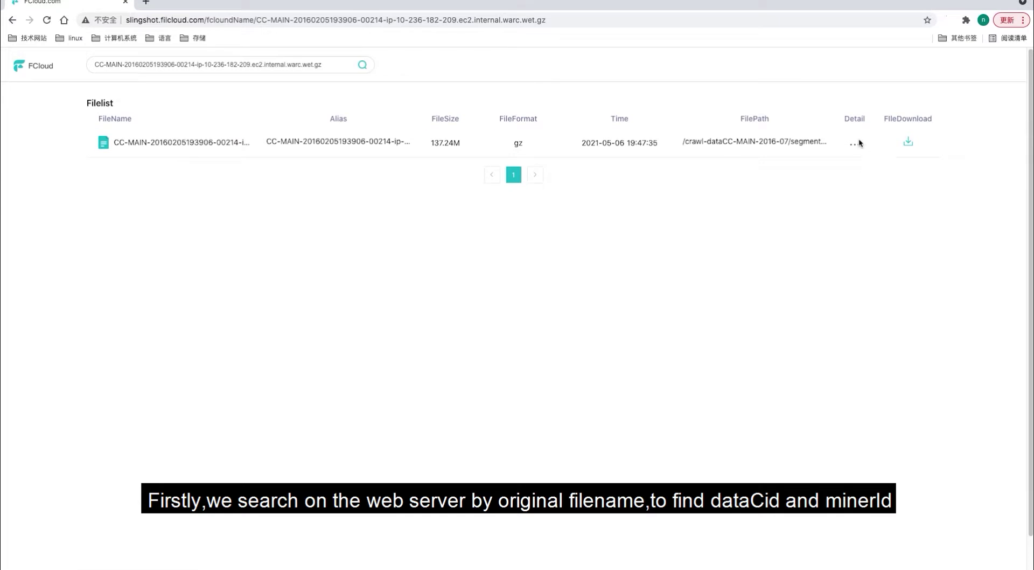
click(858, 144)
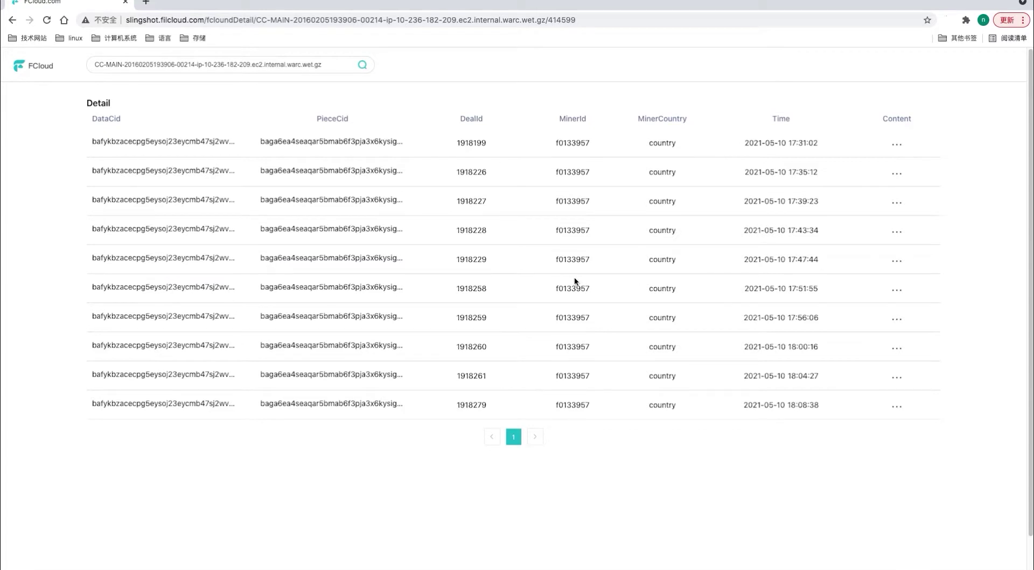
key(ctrl+Right)
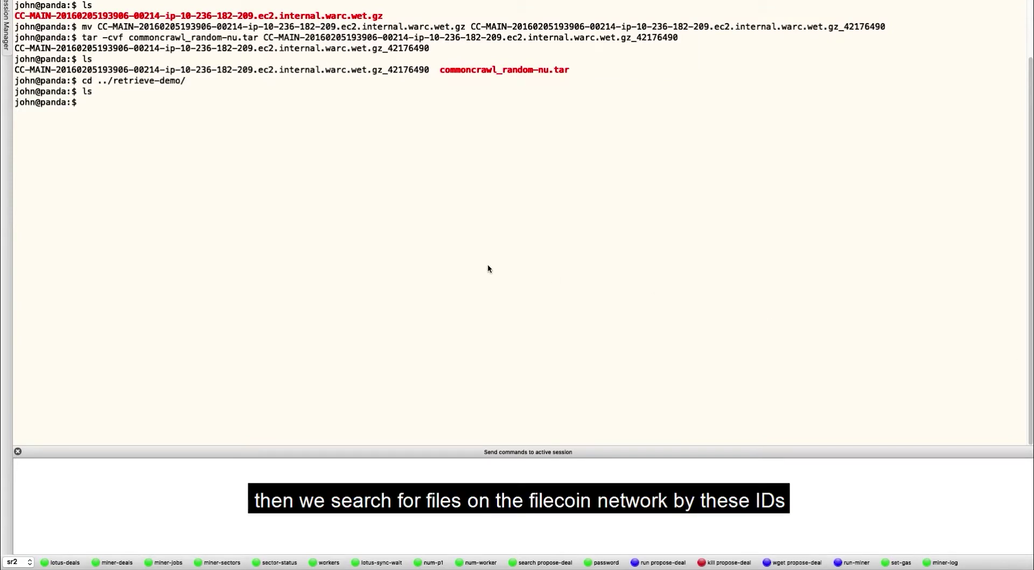
Run lotus client retrieve from miner f0133957 into test.tar and list the result
key(super+v)
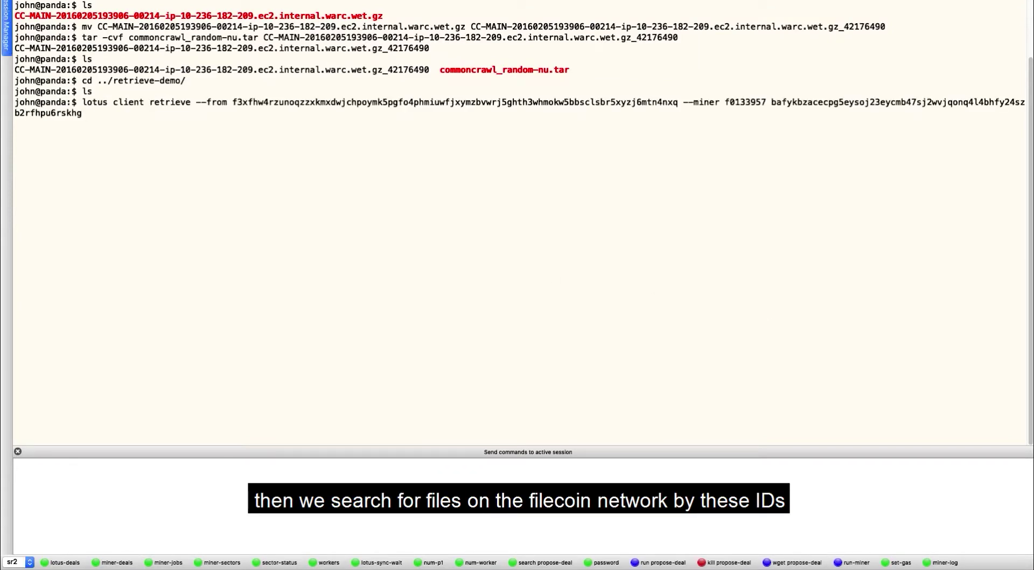
text(test)
text(.tar)
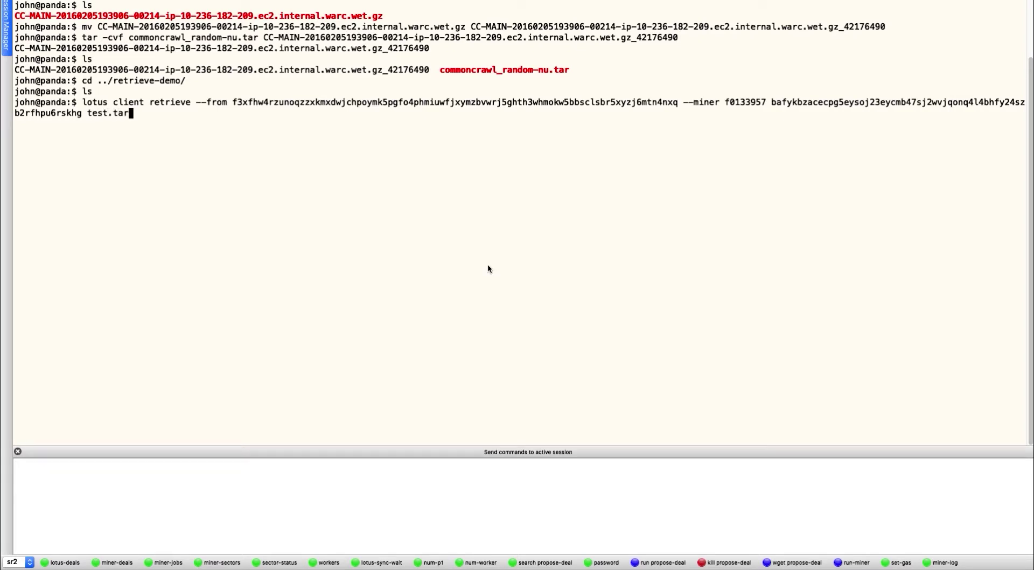
key(Return)
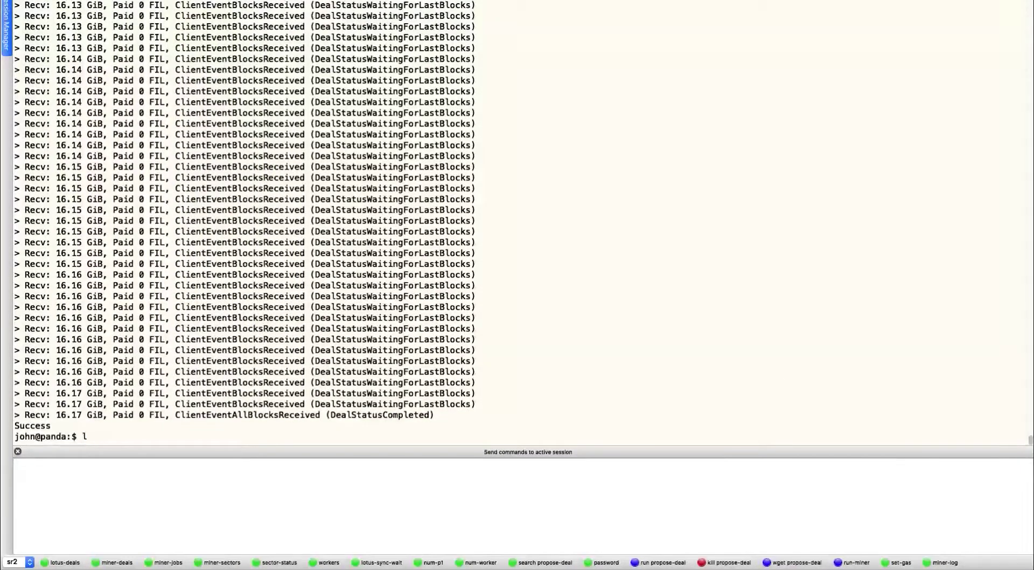
text(ls)
key(Return)
text(cd)
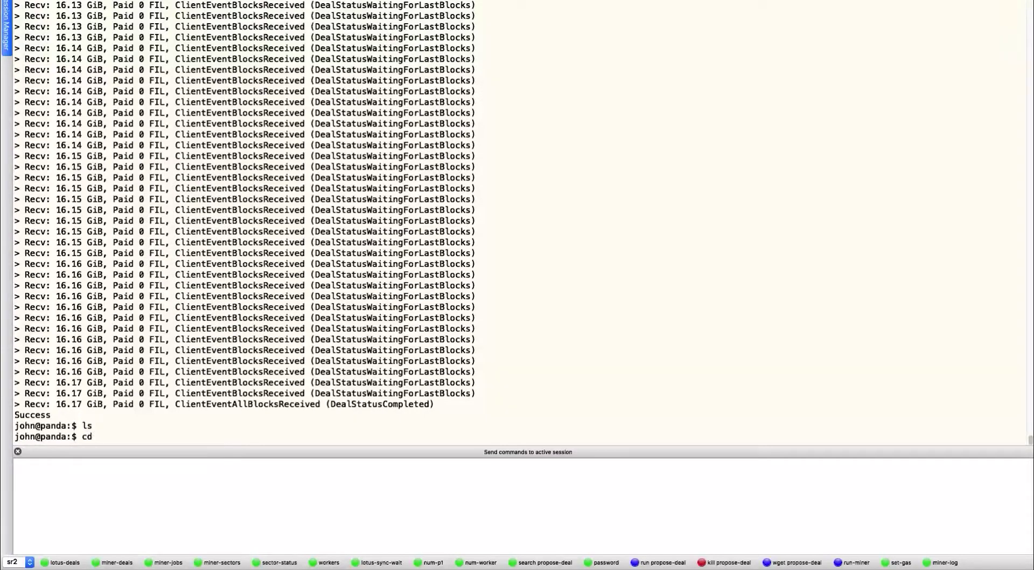
Return to the home directory and begin a tar command on test.tar
text(~)
key(Return)
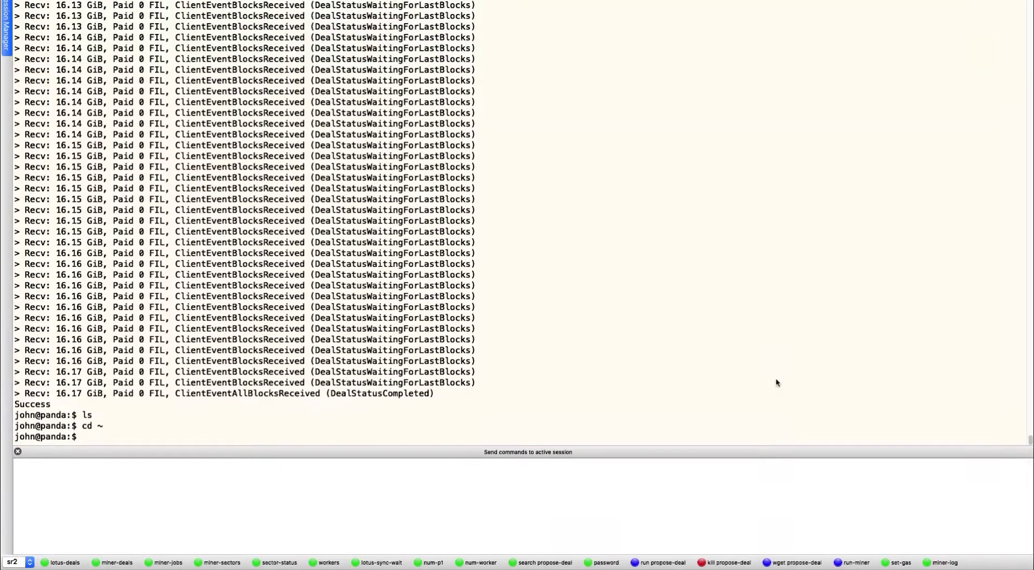
text(ls)
key(BackSpace)
key(BackSpace)
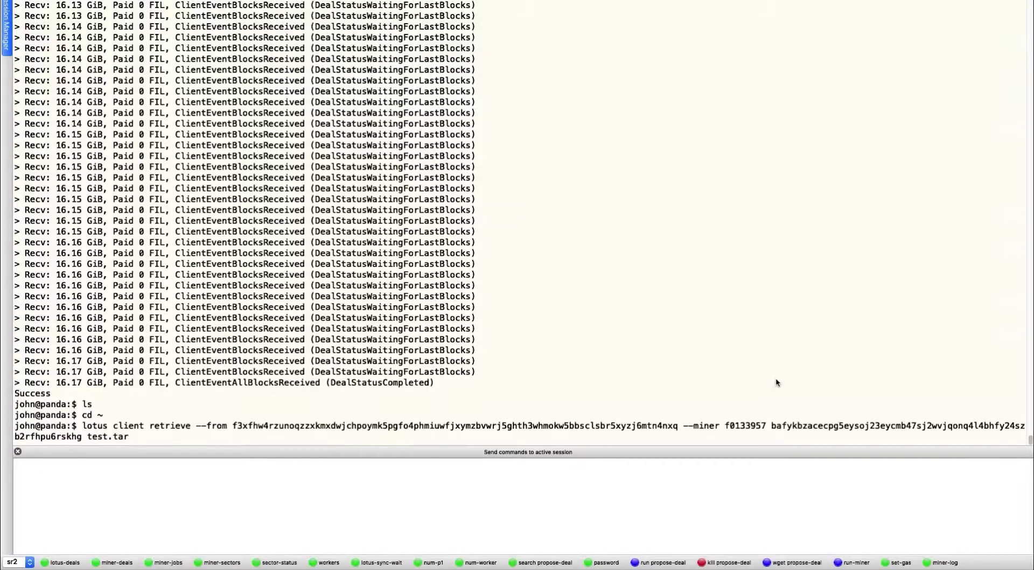
key(Down)
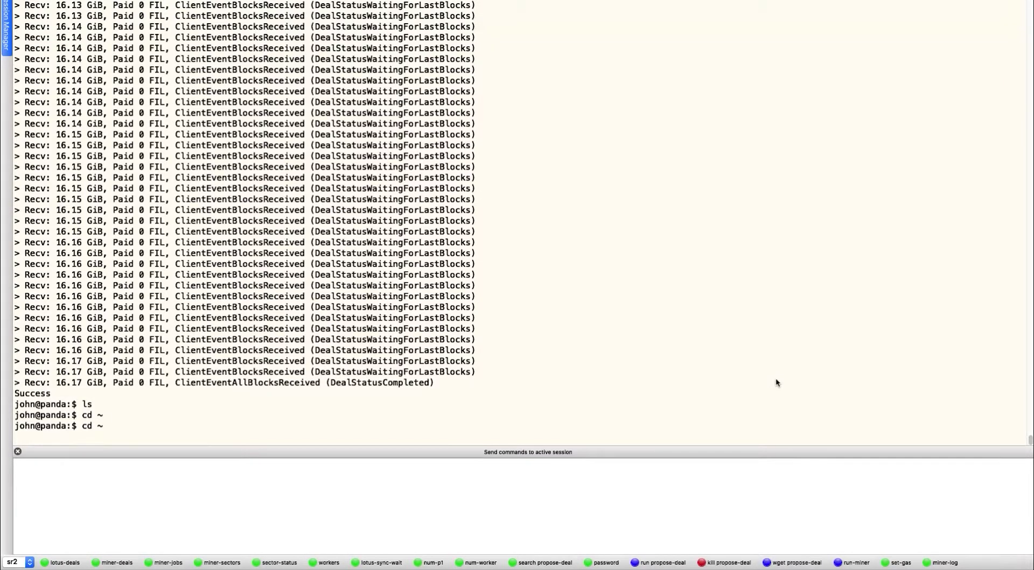
key(BackSpace)
text(tar )
text(tes)
Extract the retrieved archive with tar -xvf test.tar
key(BackSpace)
key(BackSpace)
key(BackSpace)
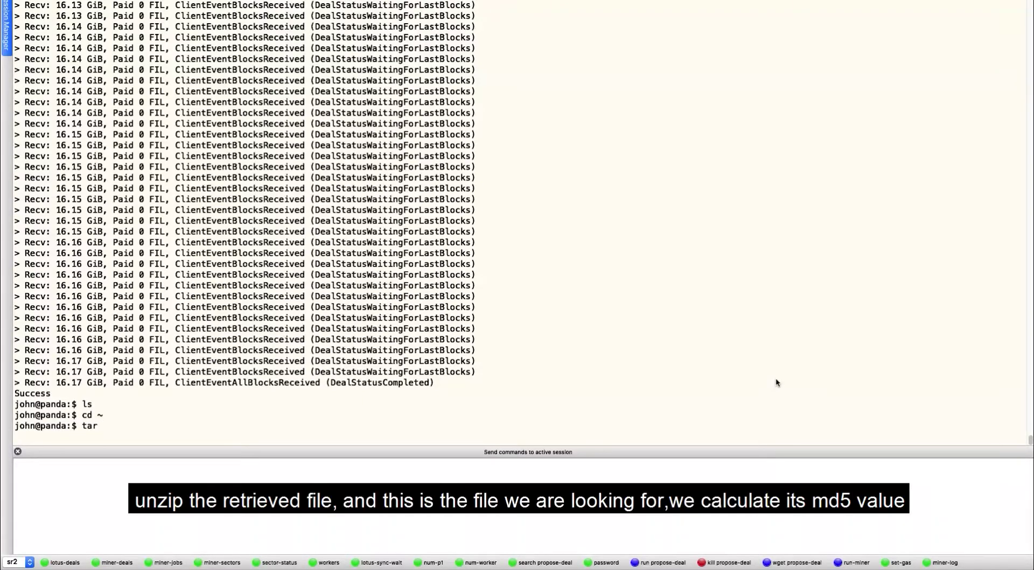
text(-xvf)
text( test.tar)
key(Return)
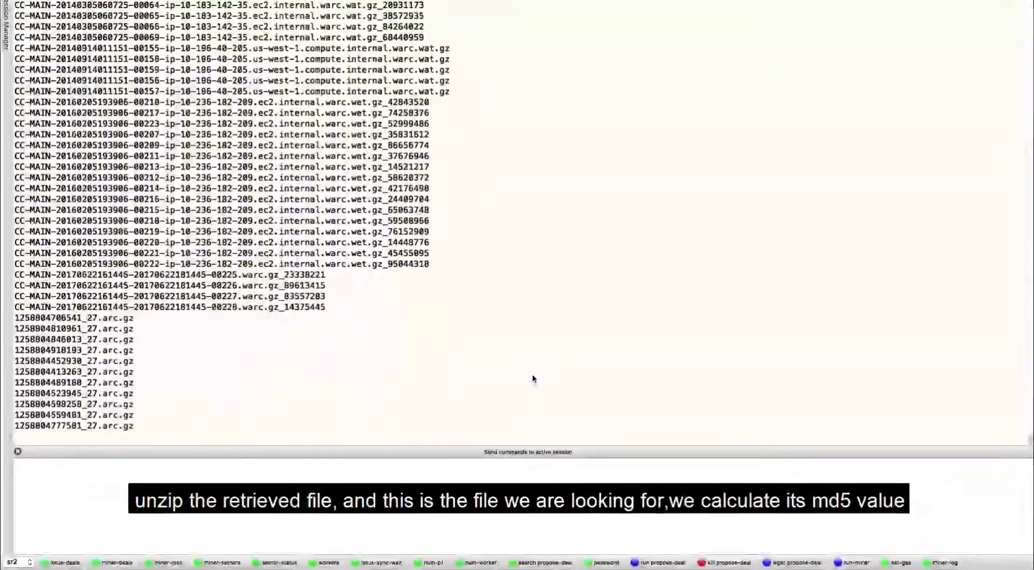
Find the CC-MAIN warc.wet.gz_42176490 entry in the extracted file list
key(super+f)
key(super+v)
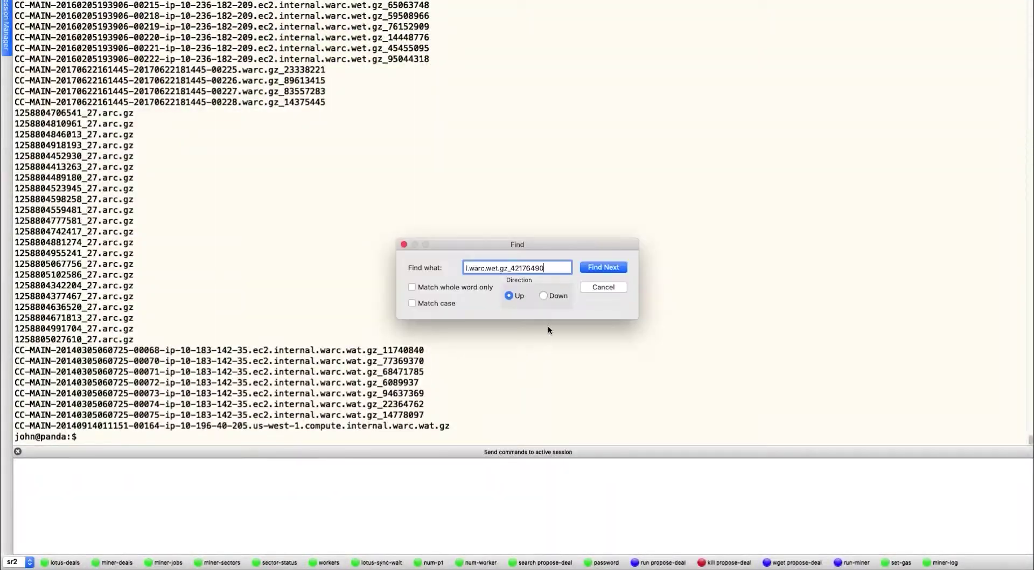
click(591, 269)
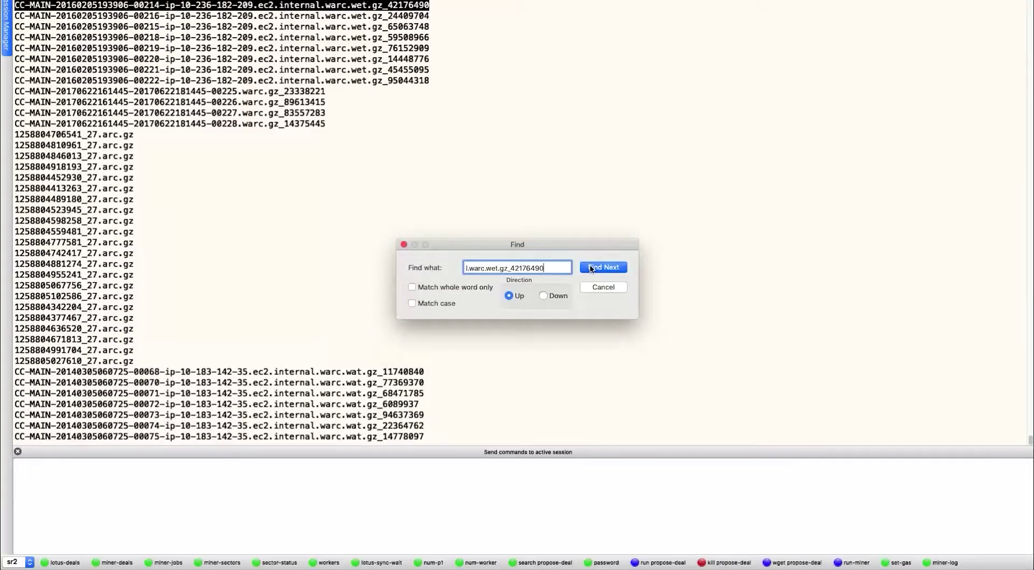
click(612, 286)
scroll(383, 196, up, 5)
click(438, 174)
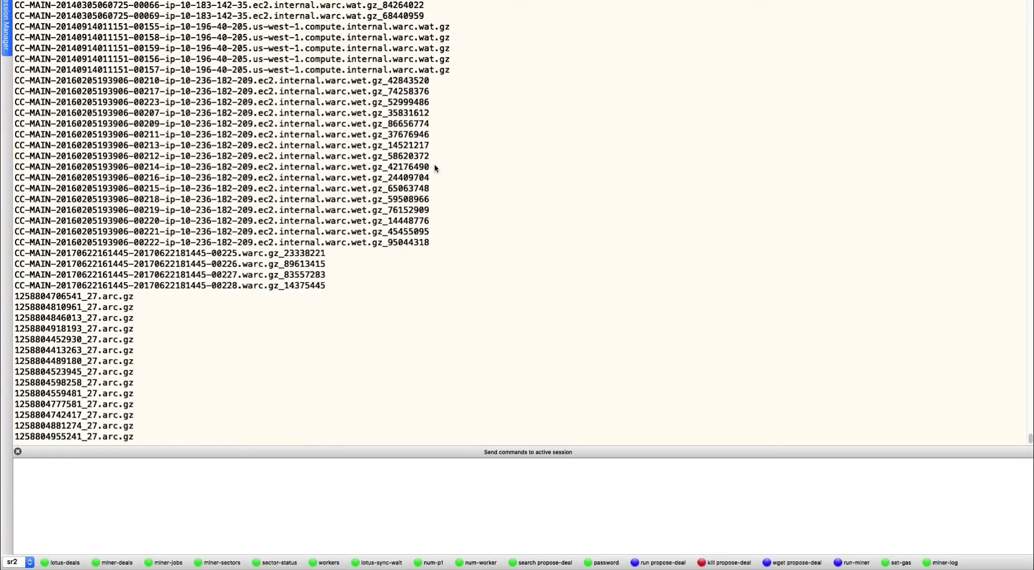
drag(429, 168, 12, 168)
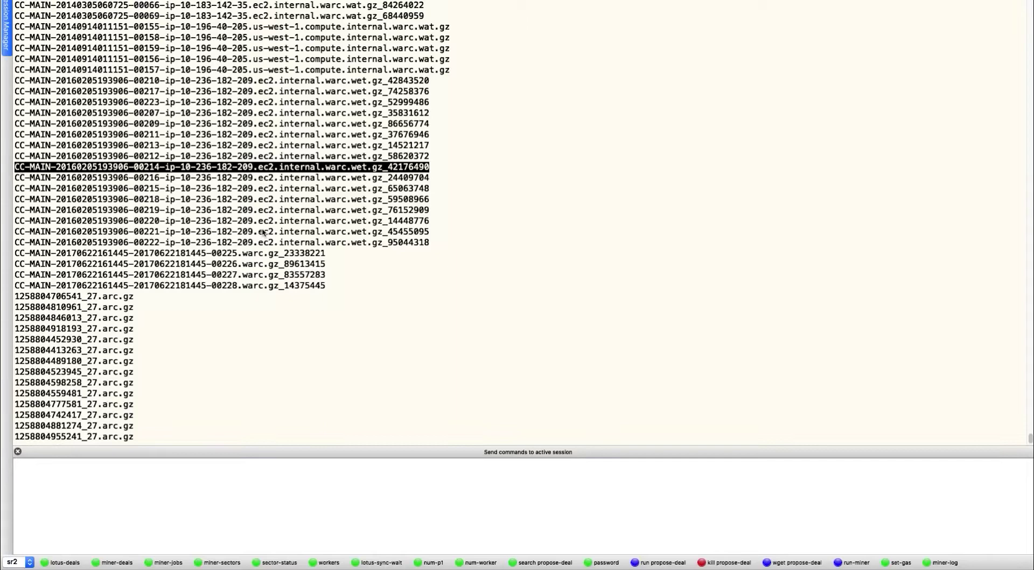
click(499, 305)
scroll(560, 328, down, 5)
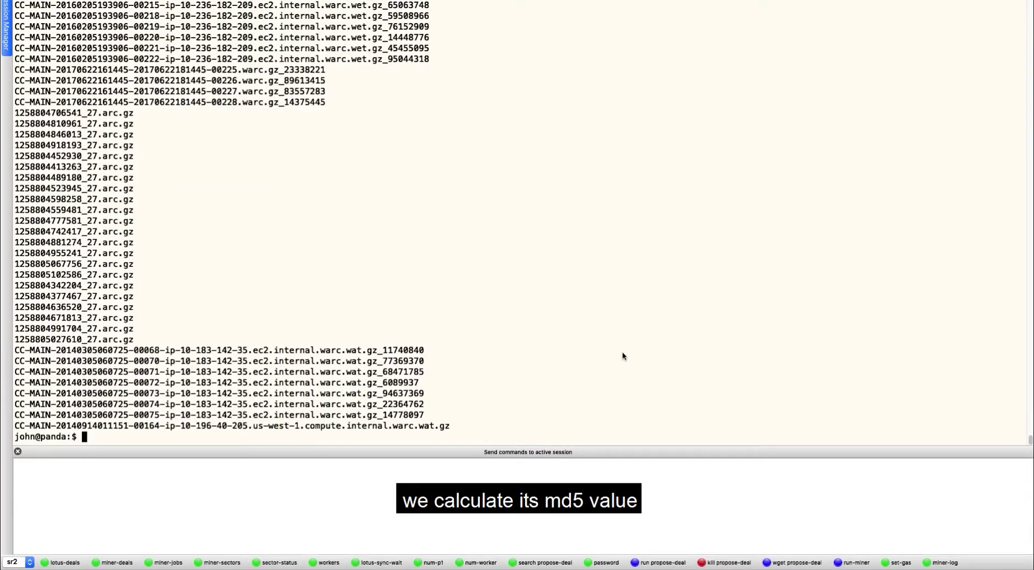
Compute the md5sum of the retrieved CC-MAIN warc.wet.gz_42176490 file
text(md5sum )
text(CC-MAIN-20160205193906-00214-ip-10-236-182-209.ec2.internal.warc.wet.gz_42176490)
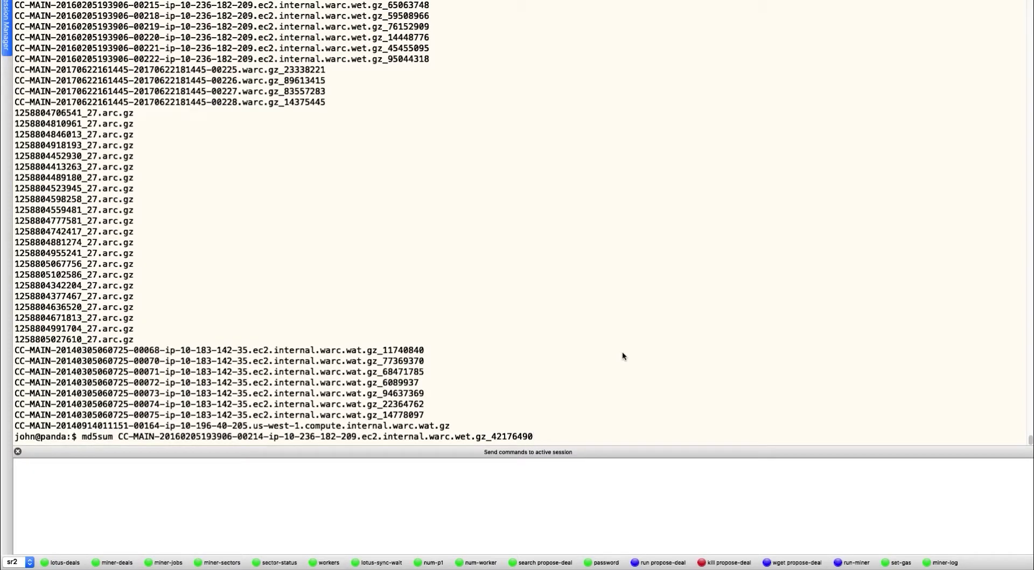
key(Return)
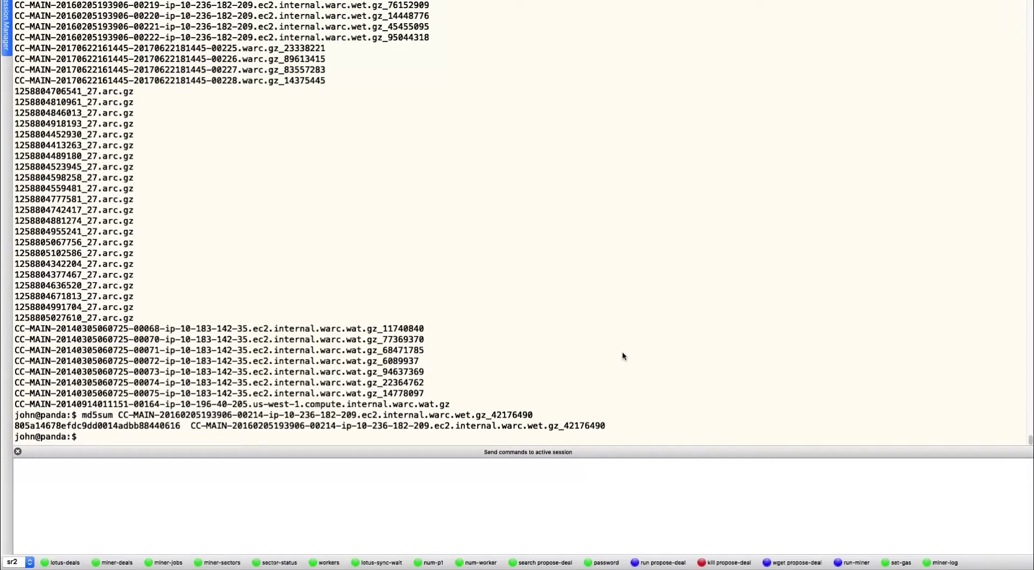
double_click(146, 429)
key(super+v)
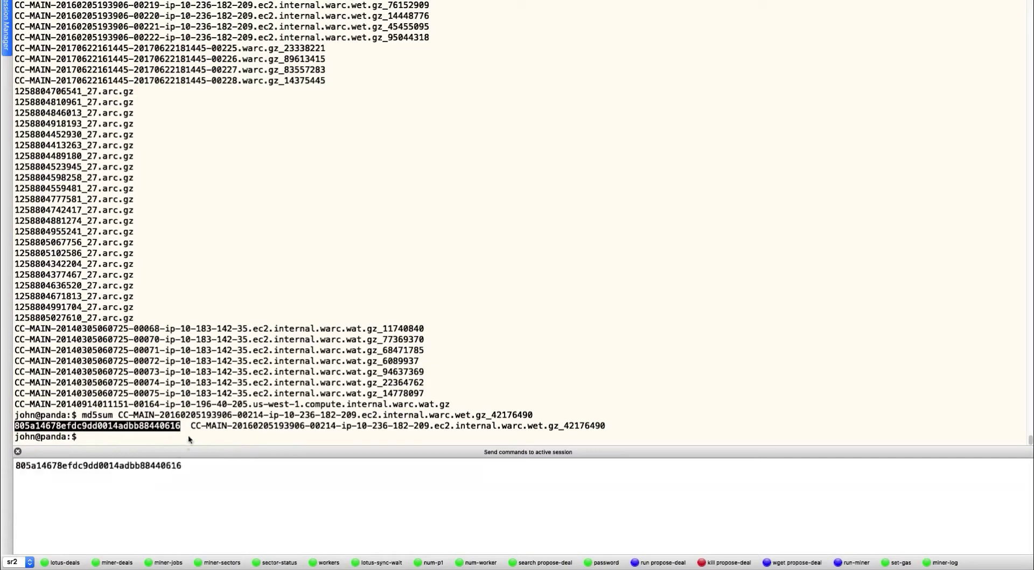
click(189, 434)
Go back and into the ../filcloud/ folder, listing the original files
text(cd -)
key(Return)
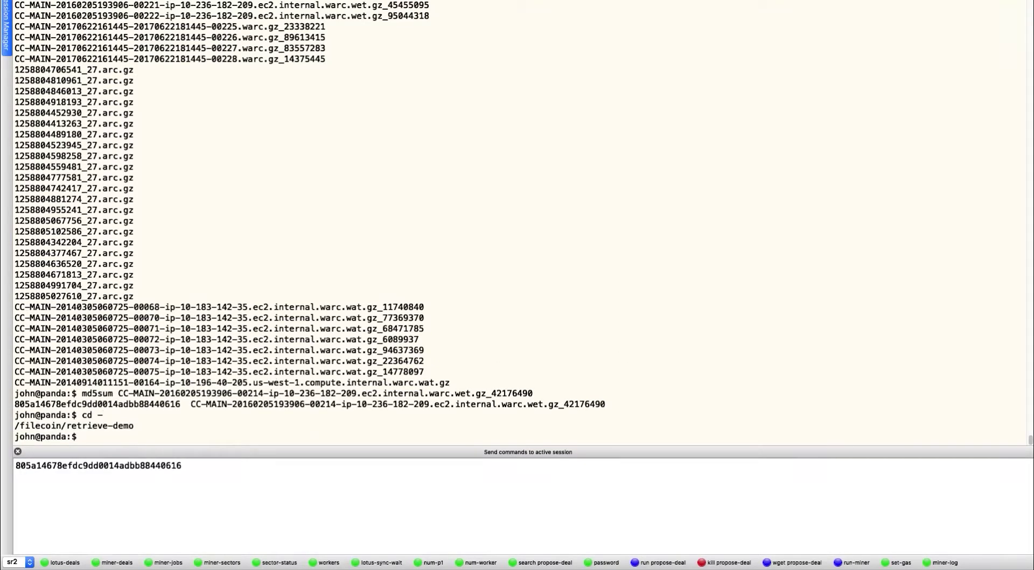
text(cd ..)
text(/fi)
key(Tab)
key(Return)
text(ls)
key(Return)
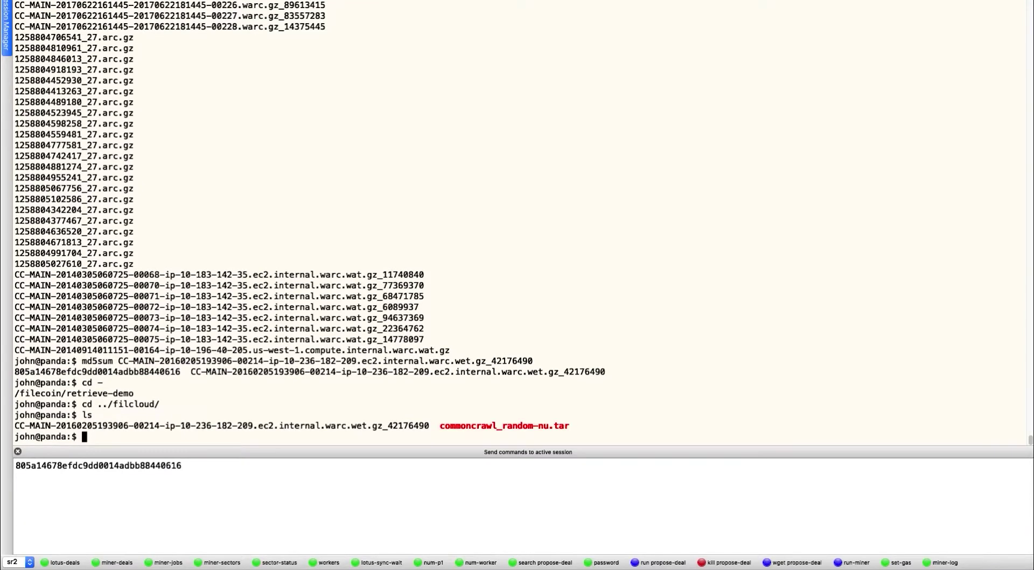
Compute the original file's md5sum, matching 805a14678efdc9dd0014adbb88440616
text(md5sum)
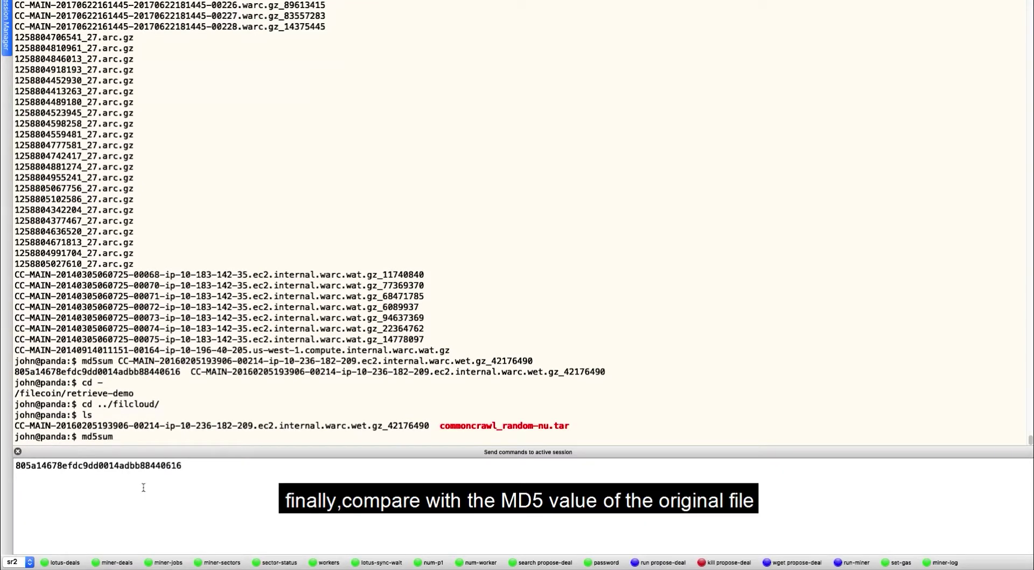
triple_click(324, 426)
drag(429, 426, 15, 427)
key(super+c)
click(15, 427)
drag(14, 427, 430, 425)
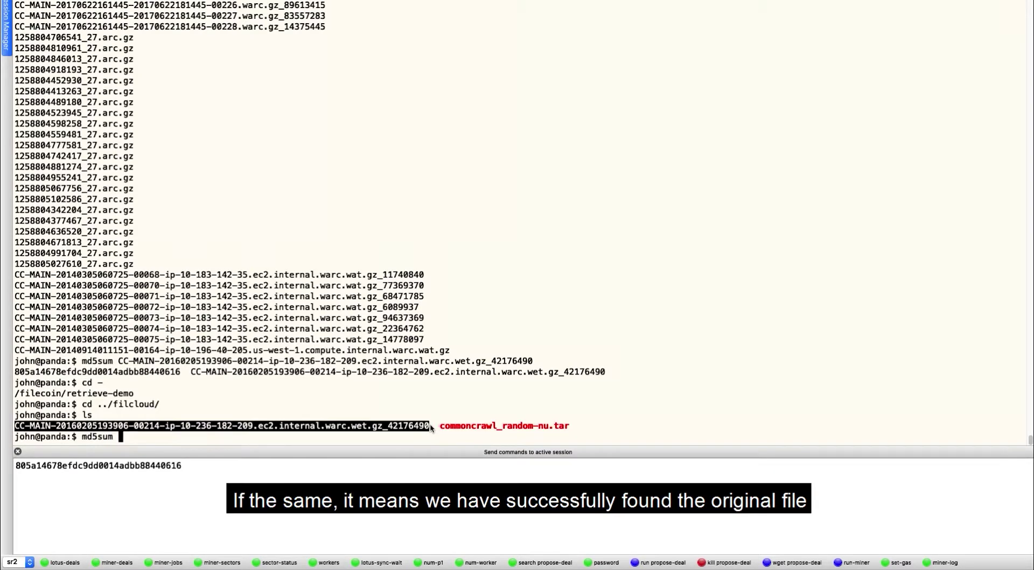
key(super+v)
key(Return)
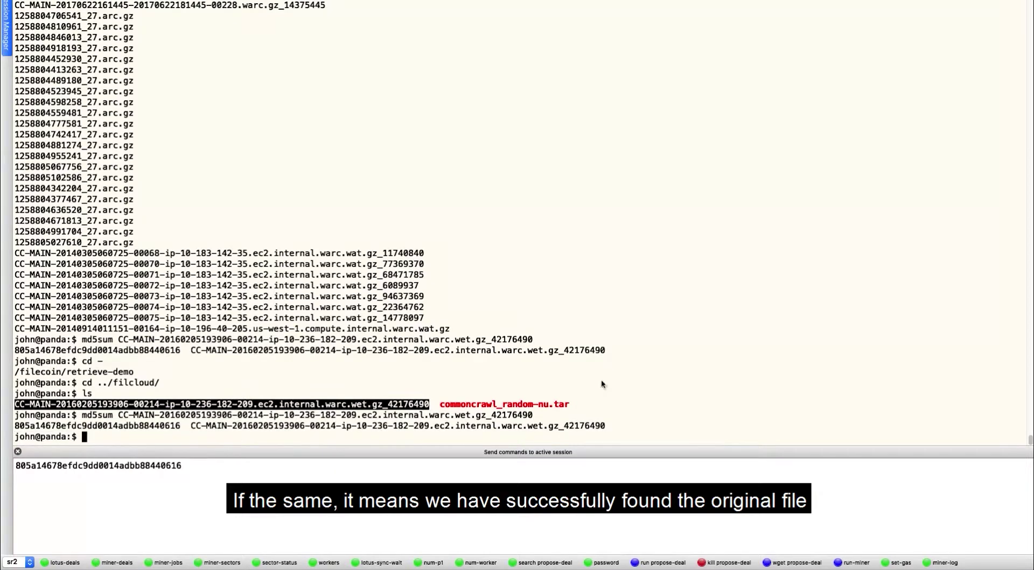
double_click(177, 426)
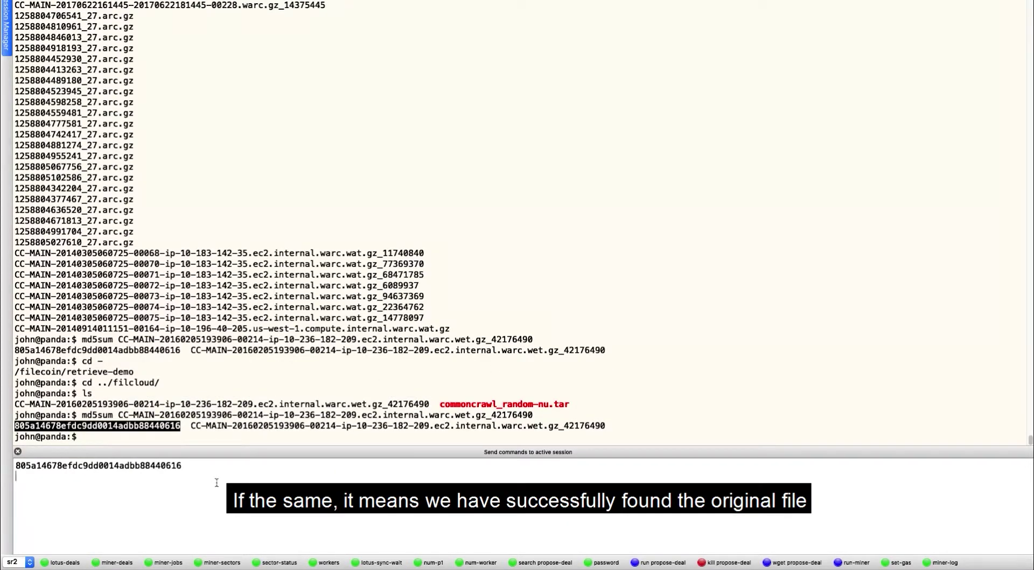